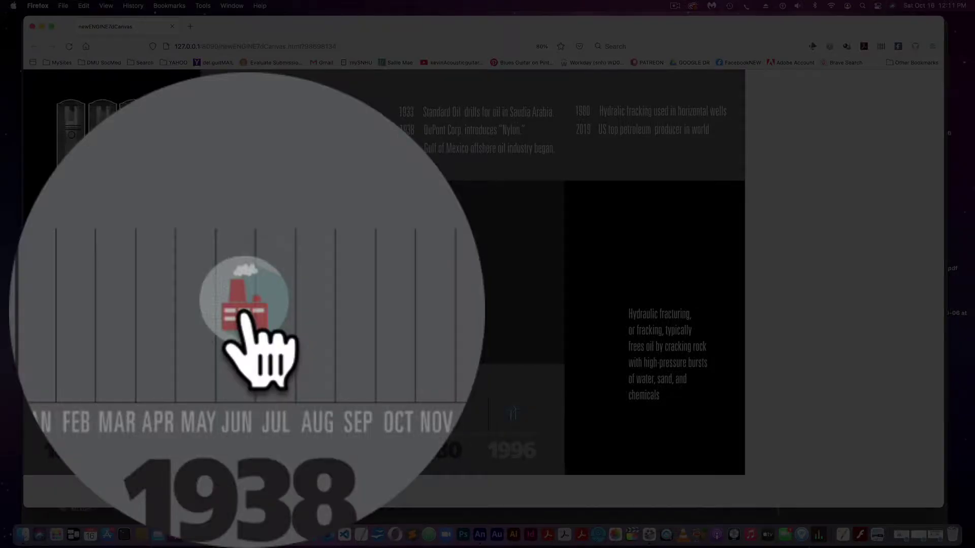
Show the 1938 gears and oil can in the Firefox Oil Facts preview, then return to Animate.
click(247, 413)
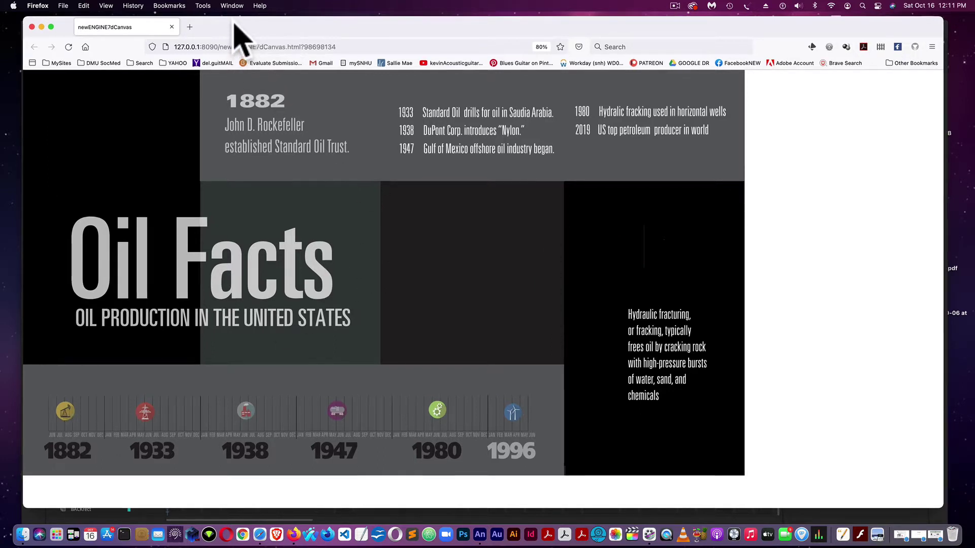
key(ctrl+Left)
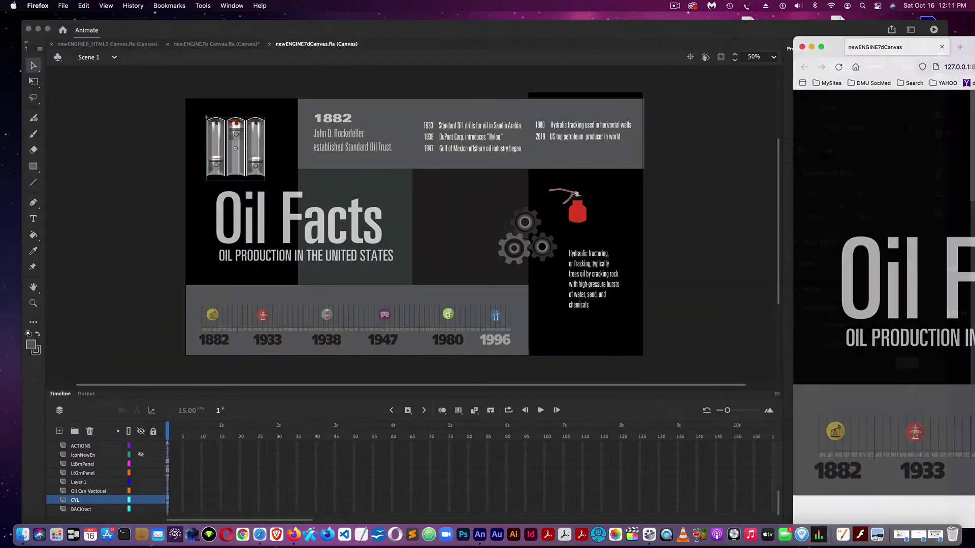
Bring the Animate window with newENGINE7dCanvas.fla to the front.
click(399, 19)
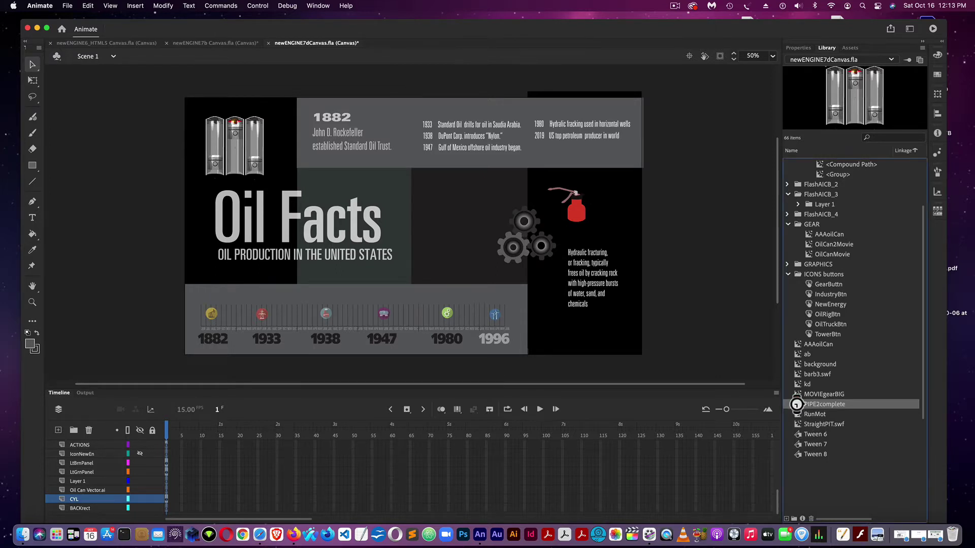
double_click(796, 404)
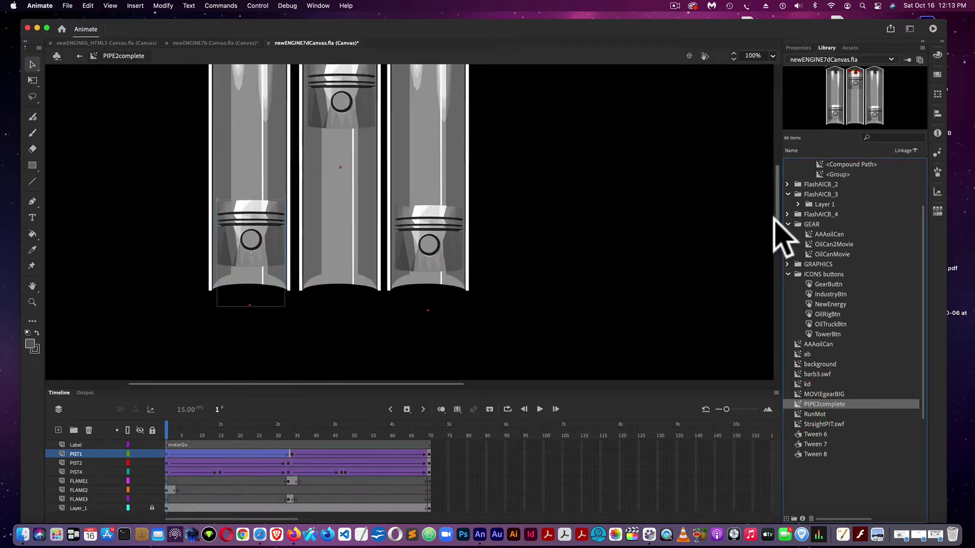
scroll(779, 227, up, 3)
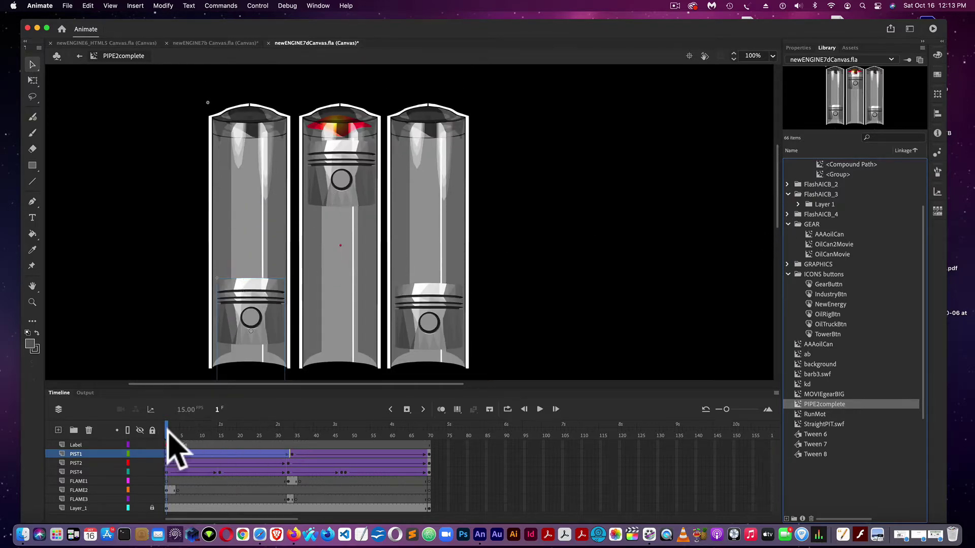
drag(170, 432, 423, 414)
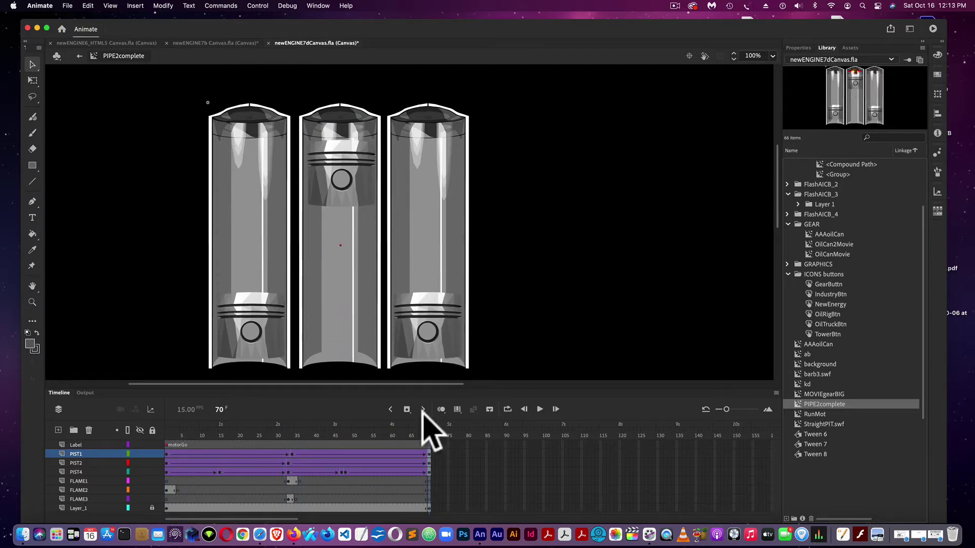
click(78, 56)
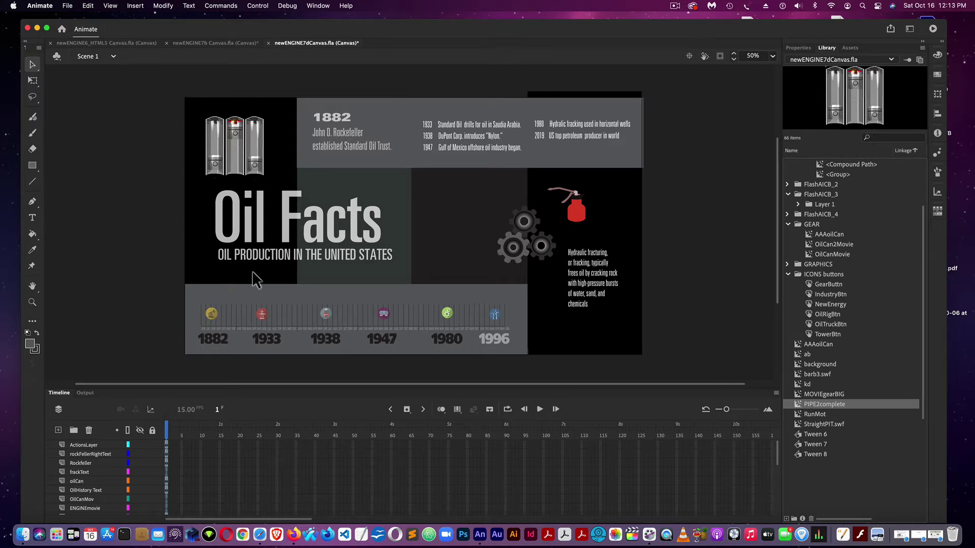
Open the AAAoilCan library symbol and scrub through its oil-dripping animation.
click(472, 279)
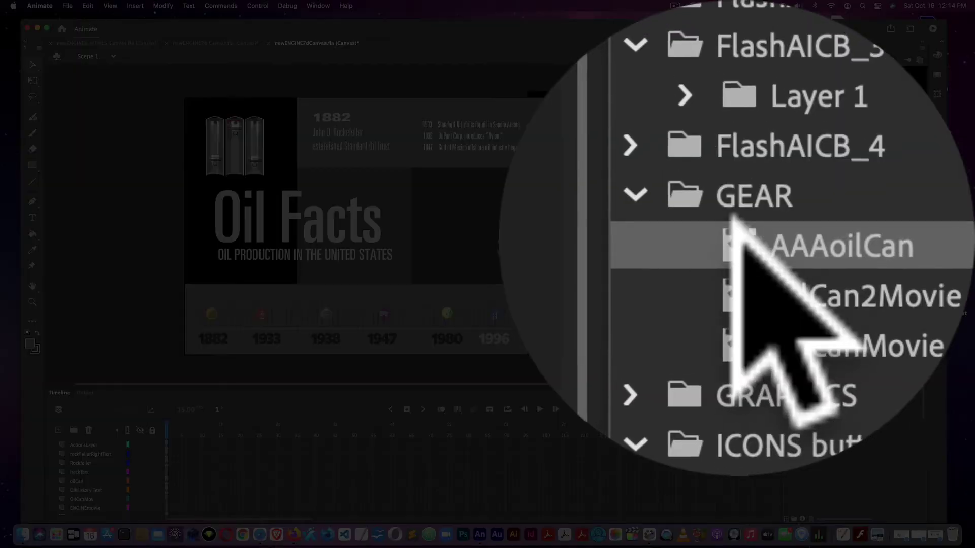
double_click(810, 234)
drag(170, 436, 304, 452)
In newENGINE6_HTML5 Canvas, draw a purple-filled rectangle near the stage centre.
key(ctrl+Tab)
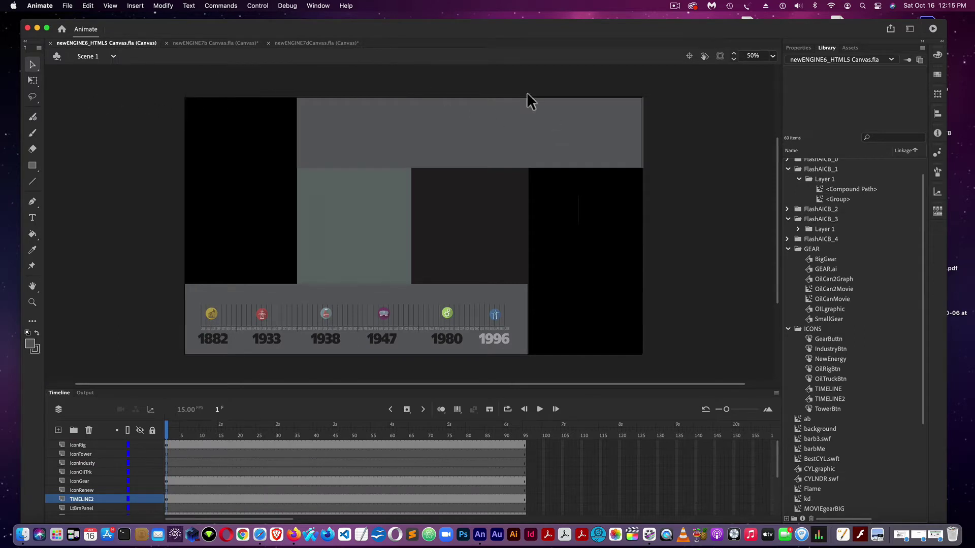
click(32, 165)
click(61, 165)
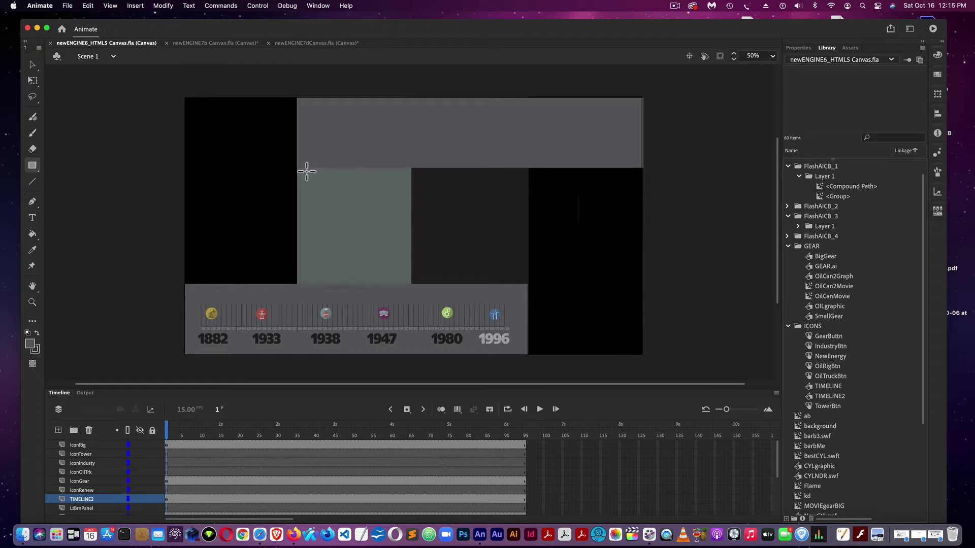
click(29, 343)
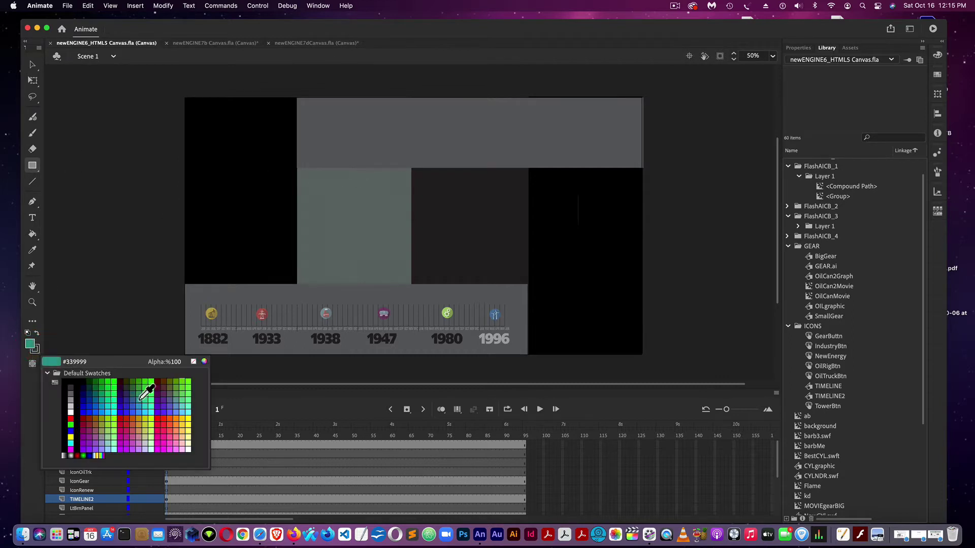
click(154, 391)
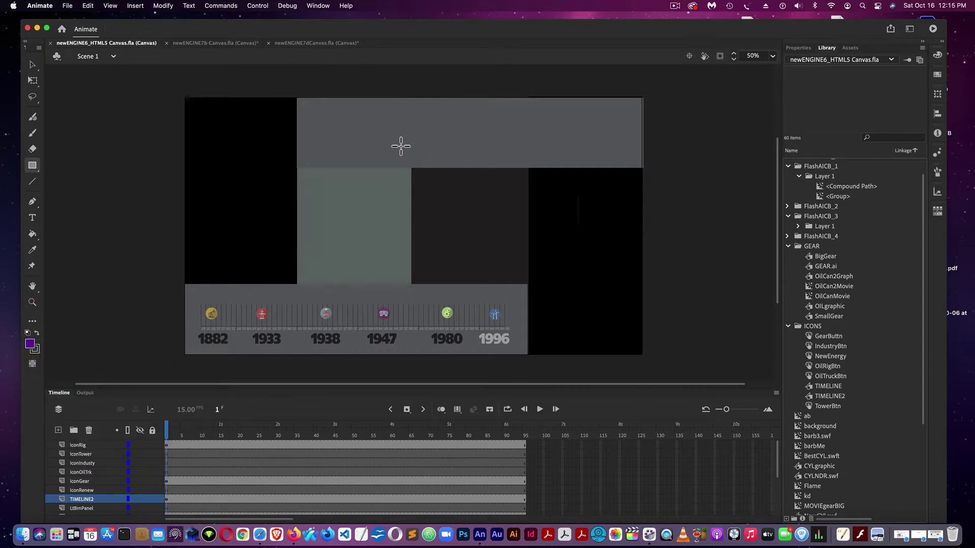
mouse_move(392, 168)
mouse_down()
mouse_move(474, 229)
mouse_move(480, 245)
mouse_up()
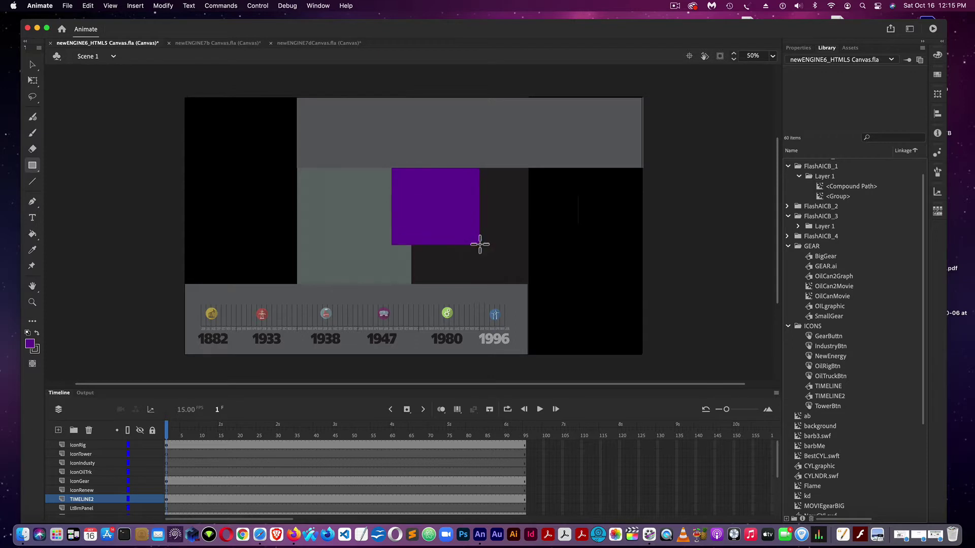
Convert the purple rectangle into a Graphic symbol, Symbol 5.
click(412, 210)
click(166, 7)
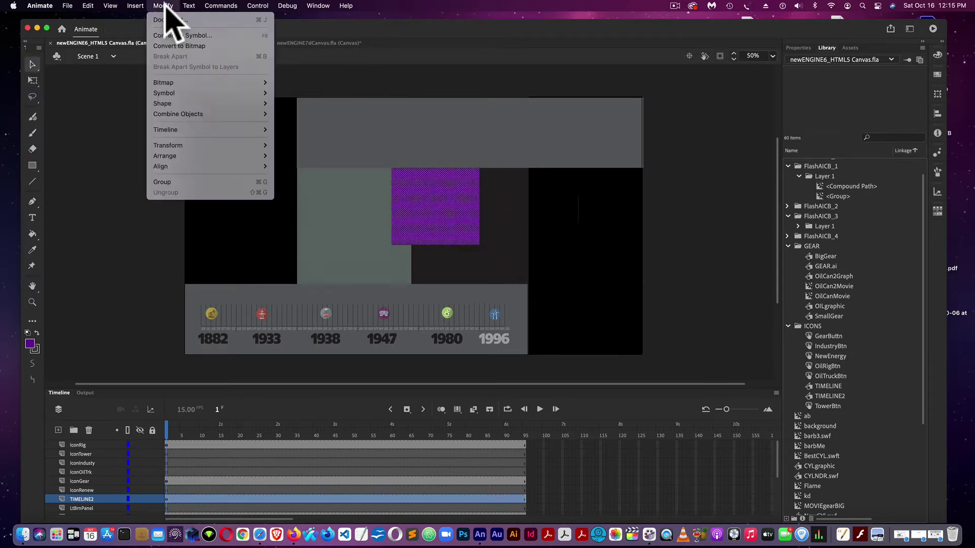
click(169, 34)
click(500, 163)
click(484, 205)
click(624, 142)
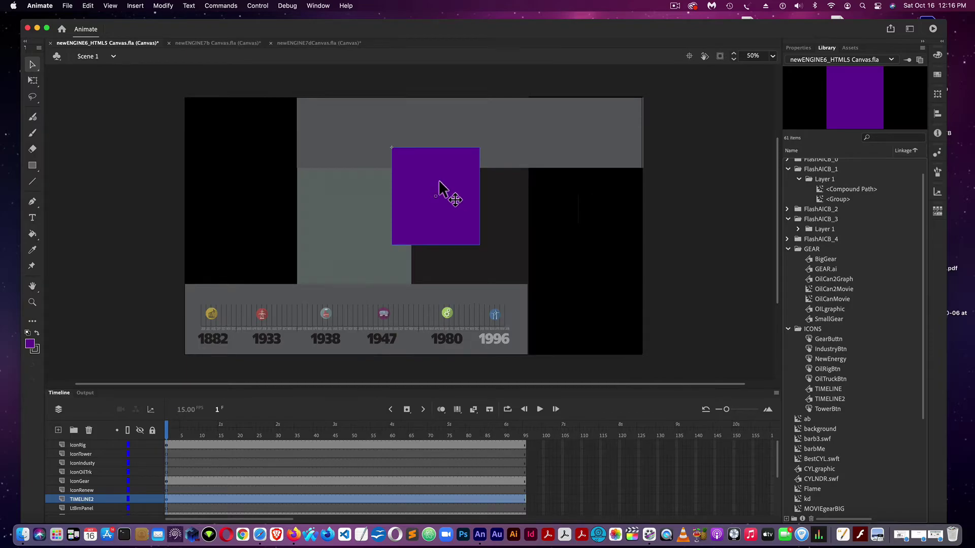
Give the purple symbol a motion tween rotating clockwise 22 times, and preview the spin.
right_click(439, 188)
click(472, 138)
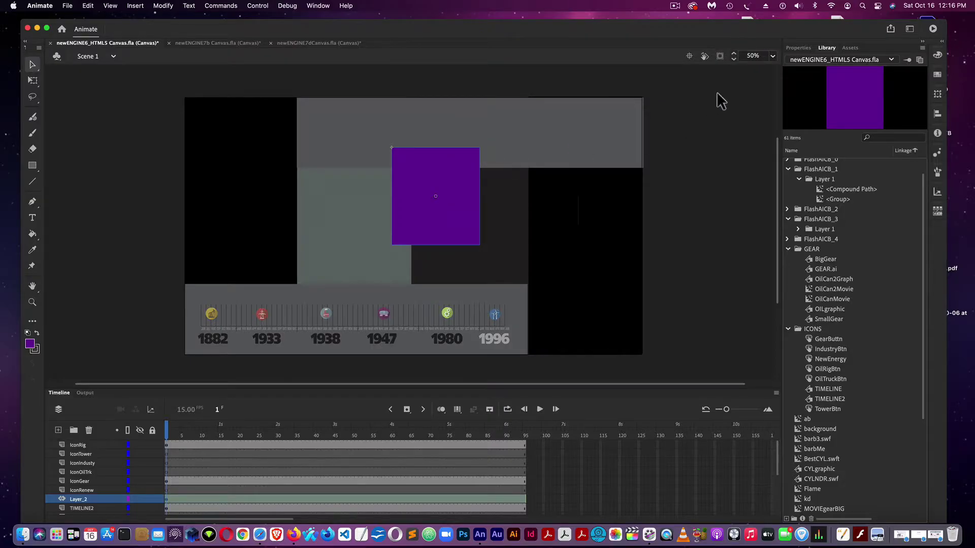
click(798, 47)
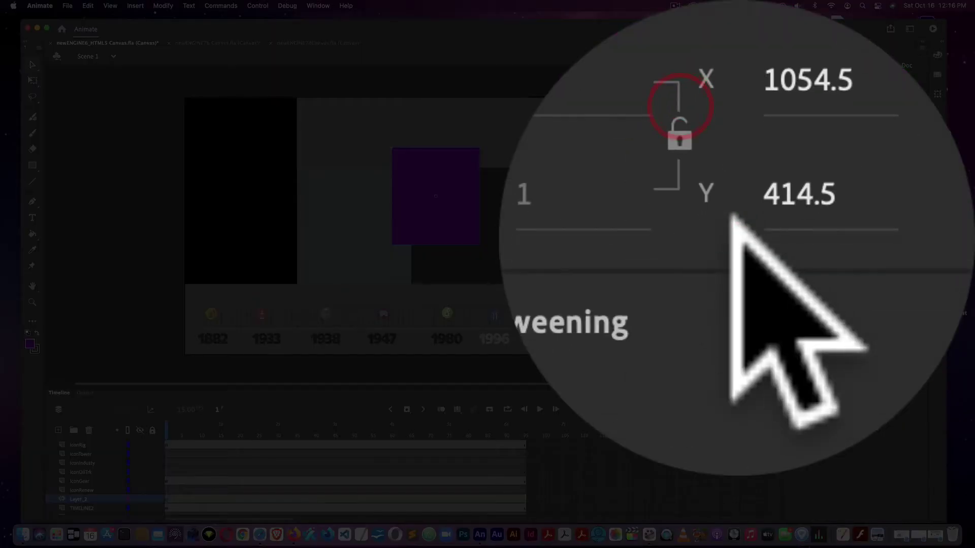
click(871, 66)
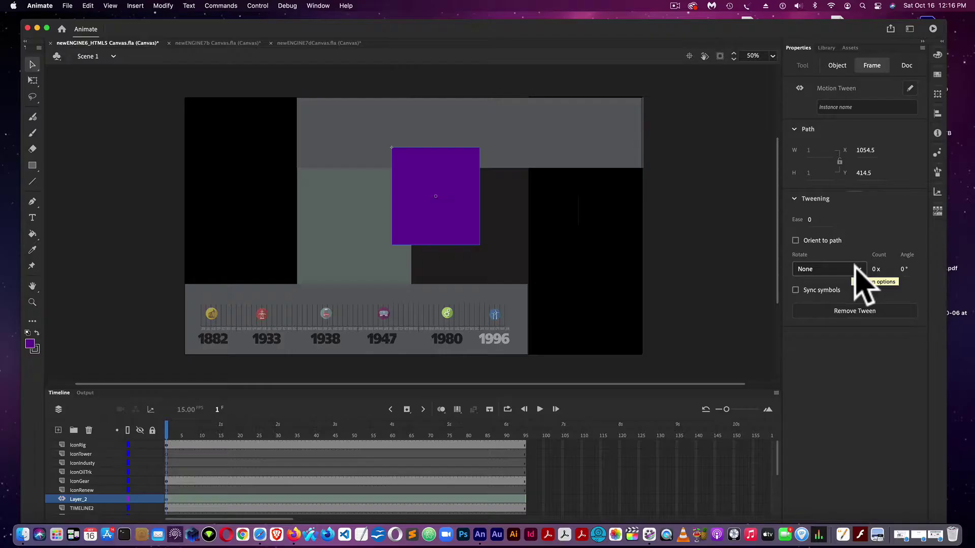
click(858, 269)
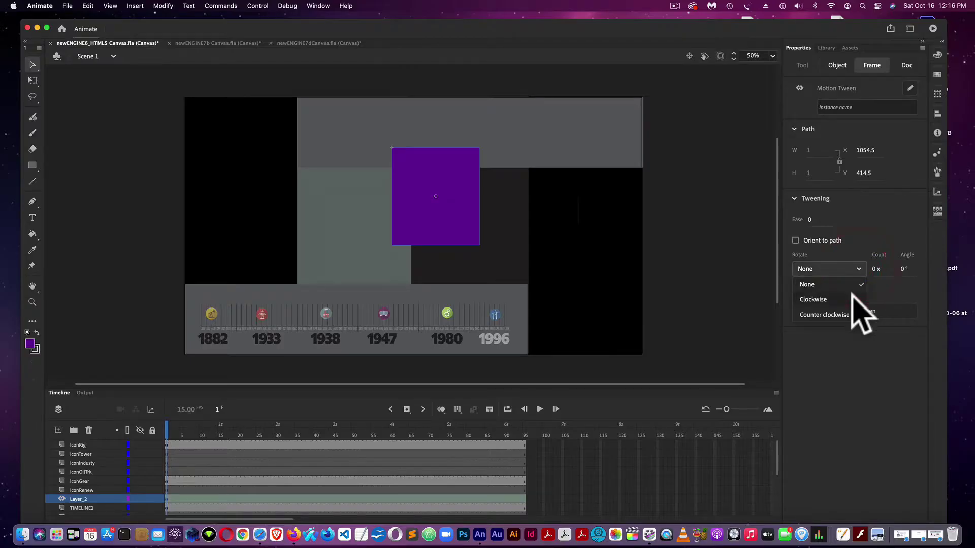
click(853, 299)
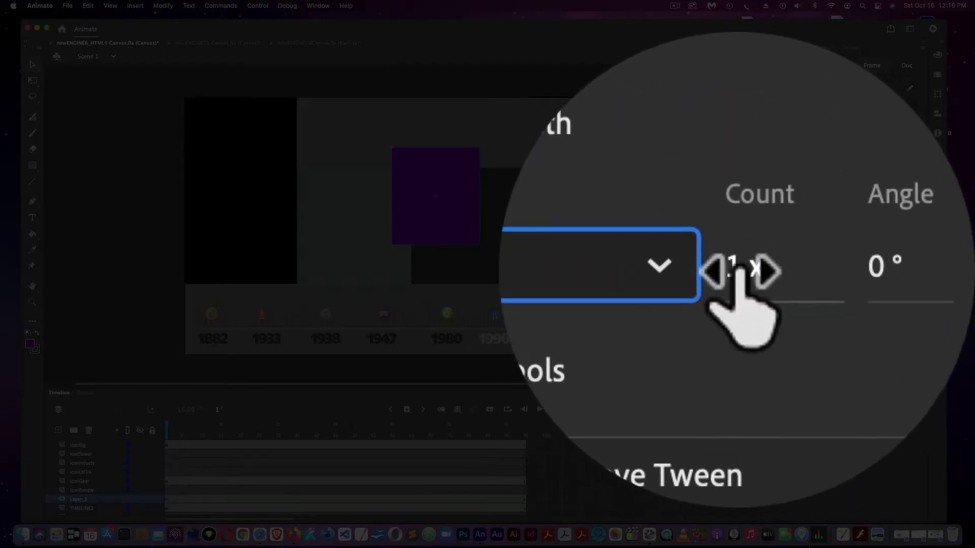
drag(736, 269, 744, 271)
drag(168, 436, 424, 441)
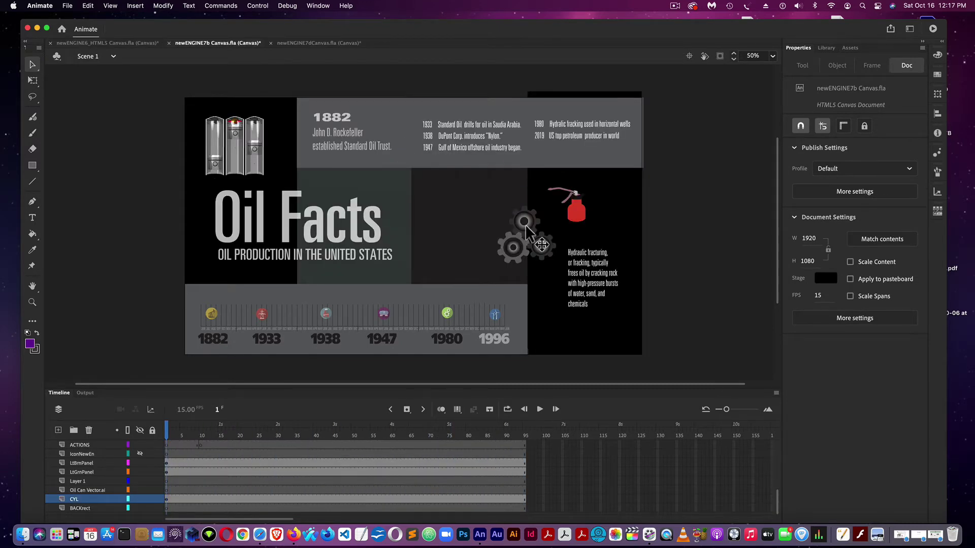
Give the PIPE2complete pipes movie clip on stage the instance name 'engine'.
click(234, 163)
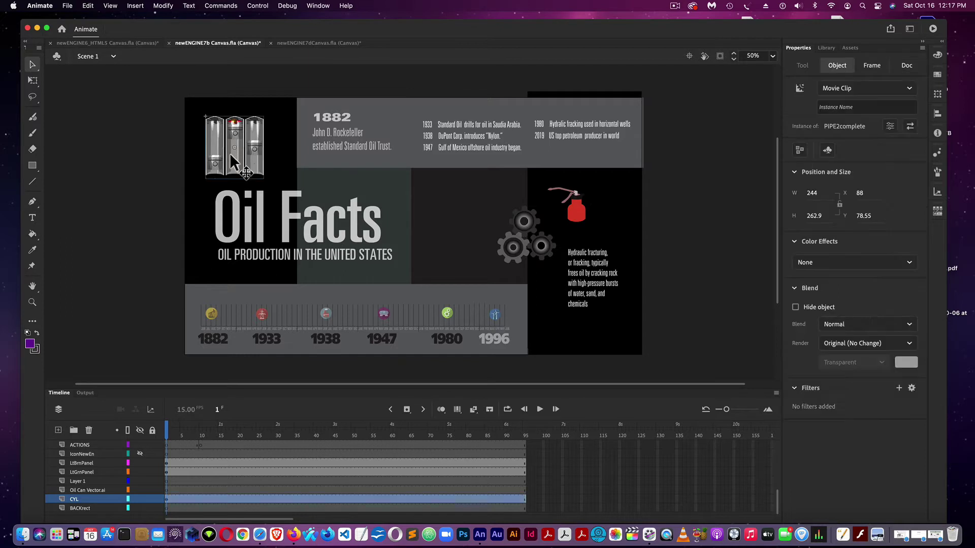
click(825, 107)
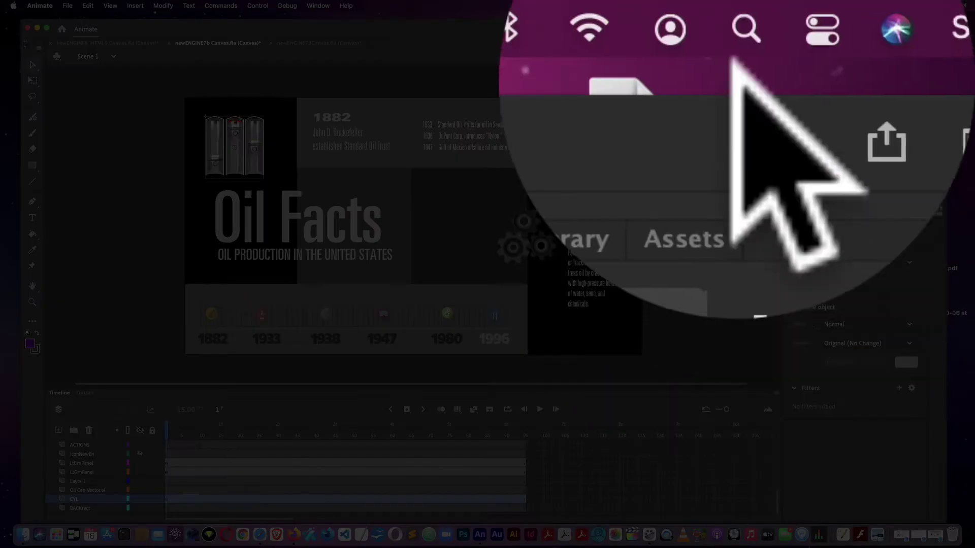
key(Return)
click(838, 107)
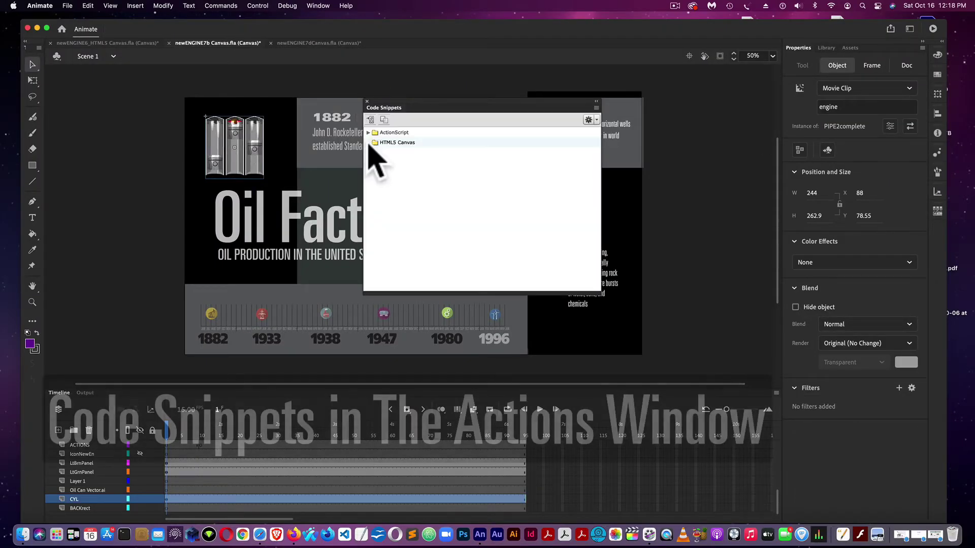
Add the HTML5 Canvas 'Click to Hide an Object' snippet for the engine to ACTIONS frame 1.
click(371, 143)
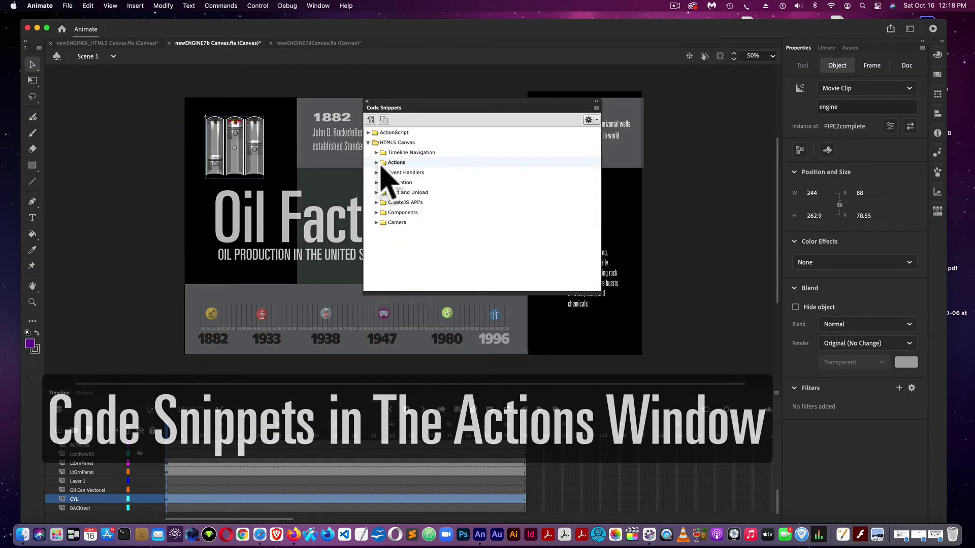
click(376, 163)
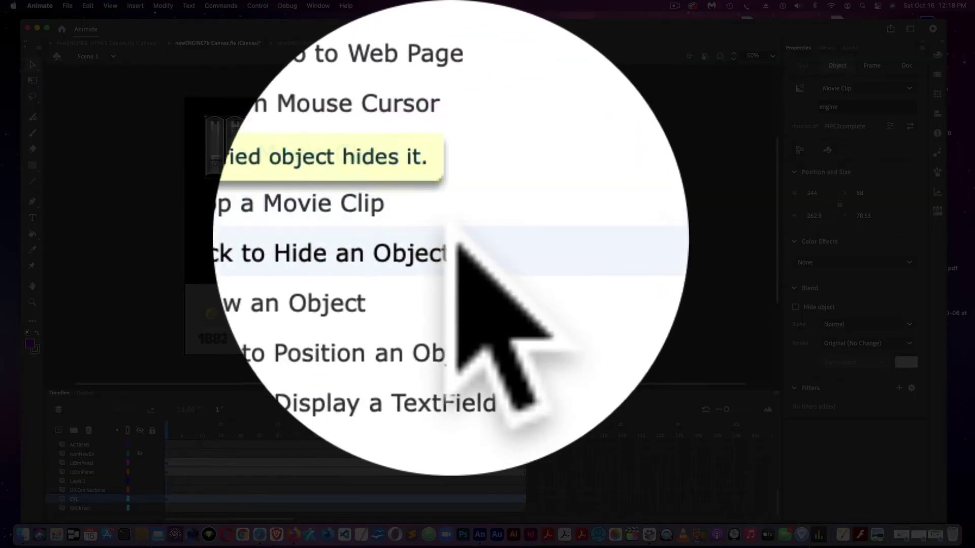
double_click(434, 244)
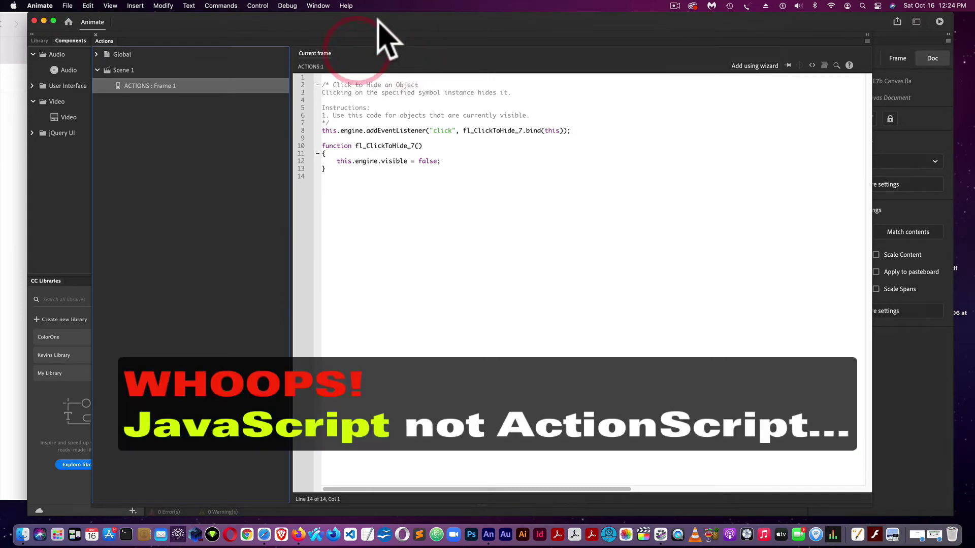
drag(291, 20, 272, 20)
click(256, 6)
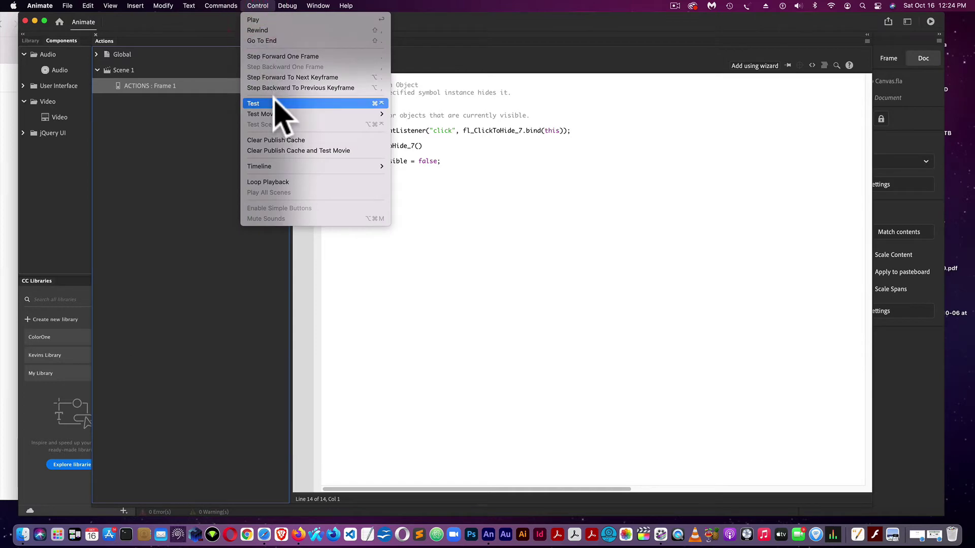
Test the movie in Firefox, click the piston engine to confirm it hides, and return to Animate.
click(278, 104)
click(595, 39)
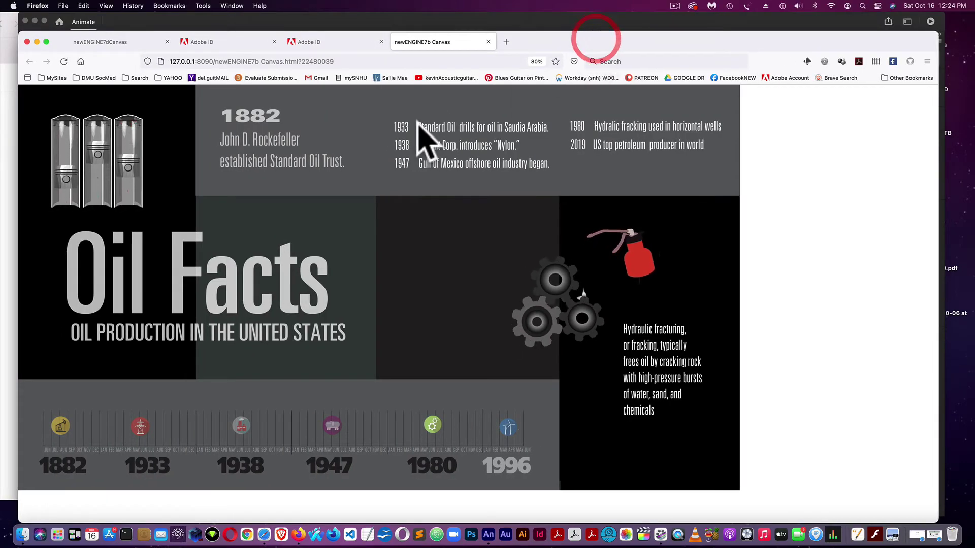
click(101, 172)
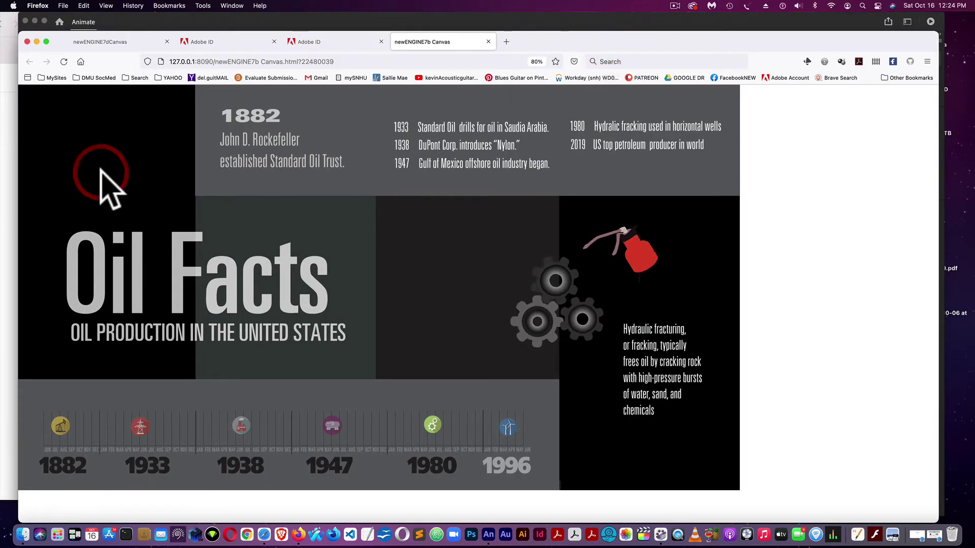
key(super+Tab)
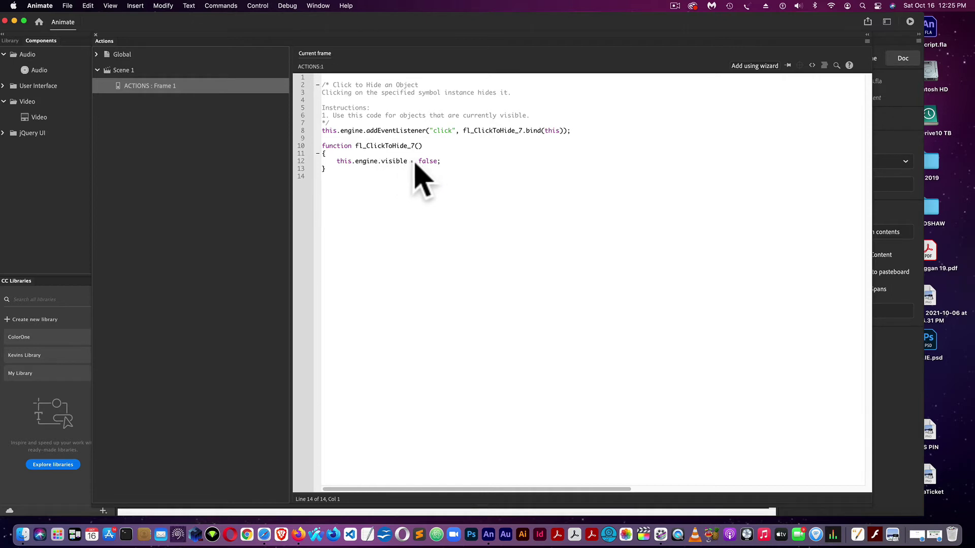
Duplicate the this.engine.visible = false statement onto new line 10 so the engine starts hidden.
click(440, 161)
drag(440, 161, 333, 166)
key(super+c)
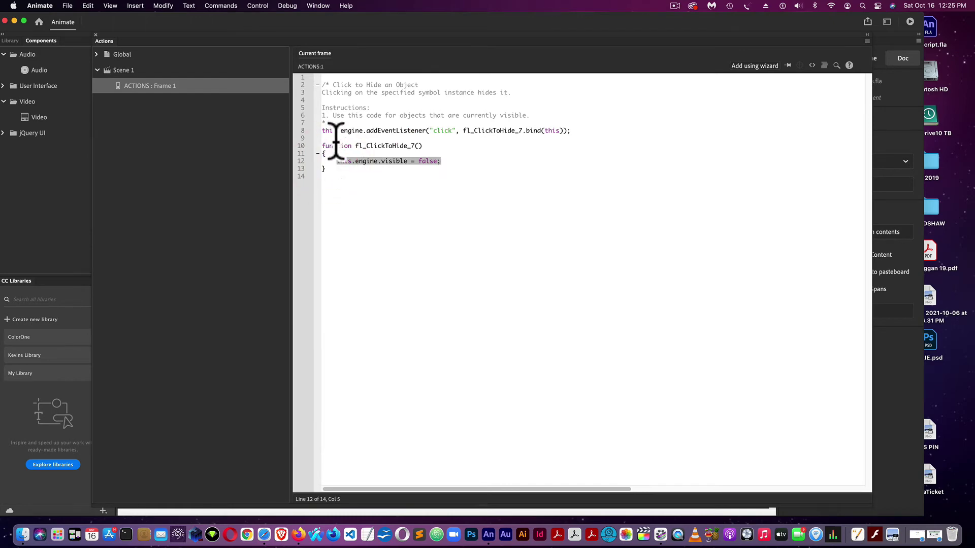
key(Return)
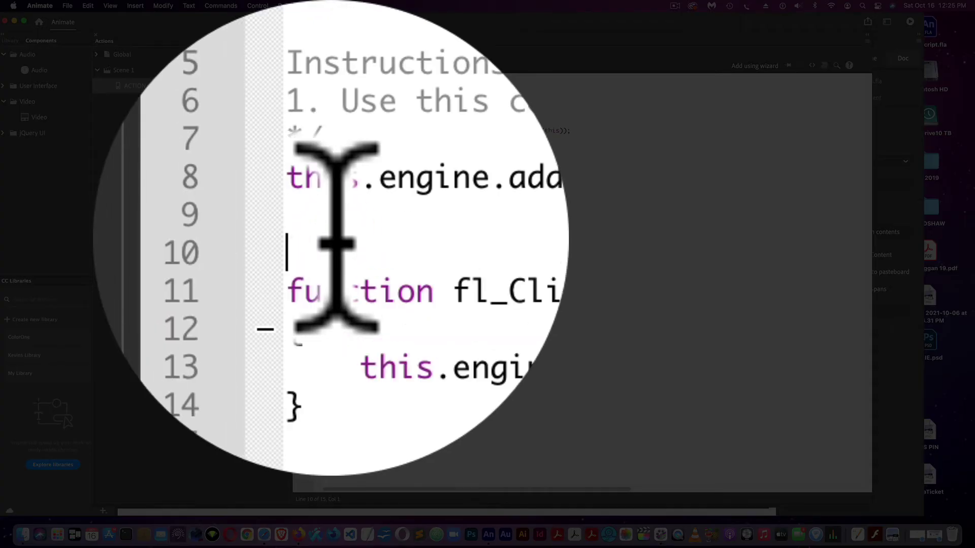
key(super+v)
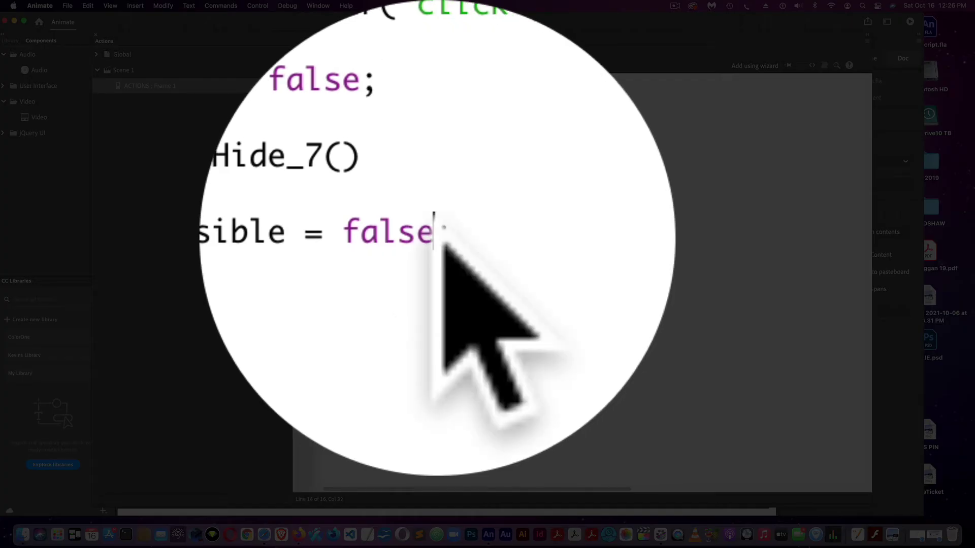
drag(438, 177, 419, 179)
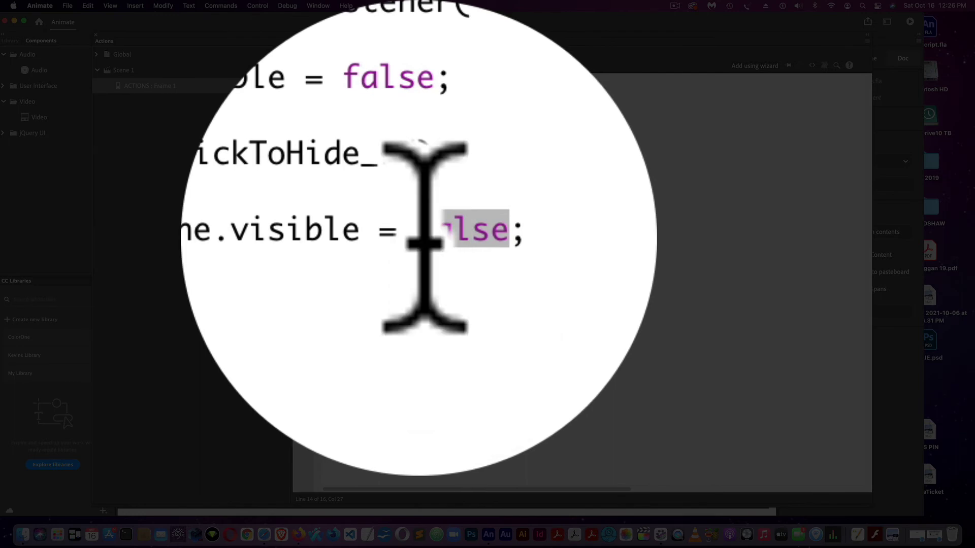
Change the click function's visibility to true, then retest in Firefox by clicking the hidden engine area.
text(tr)
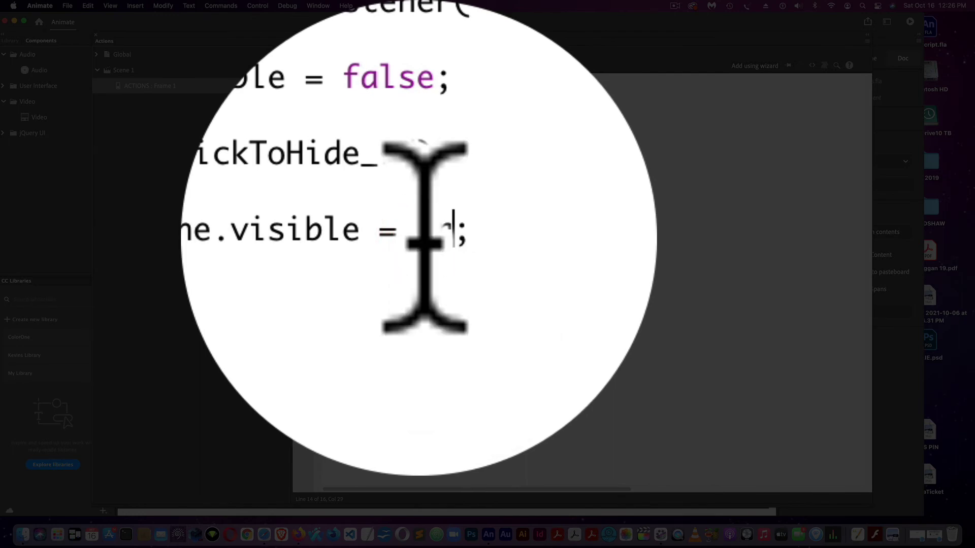
text(ue)
click(490, 166)
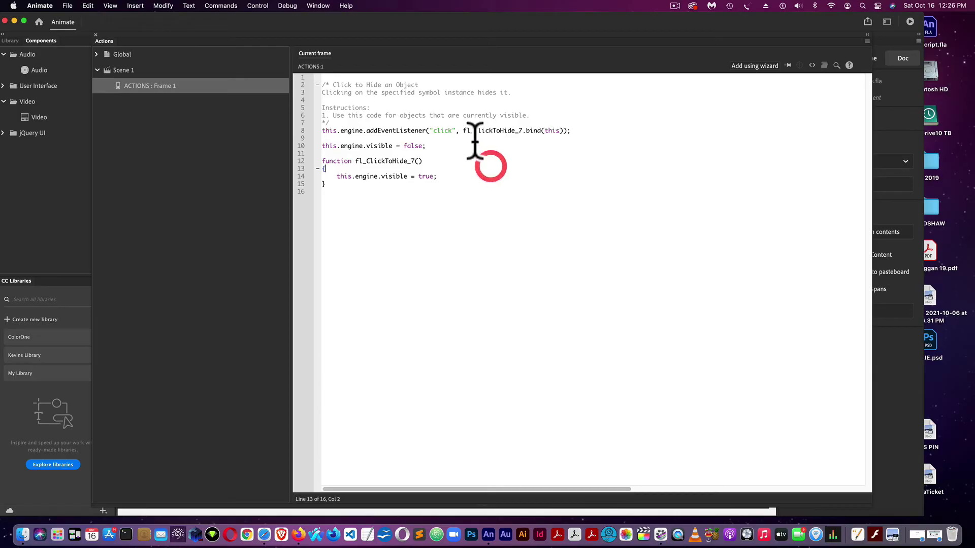
click(258, 5)
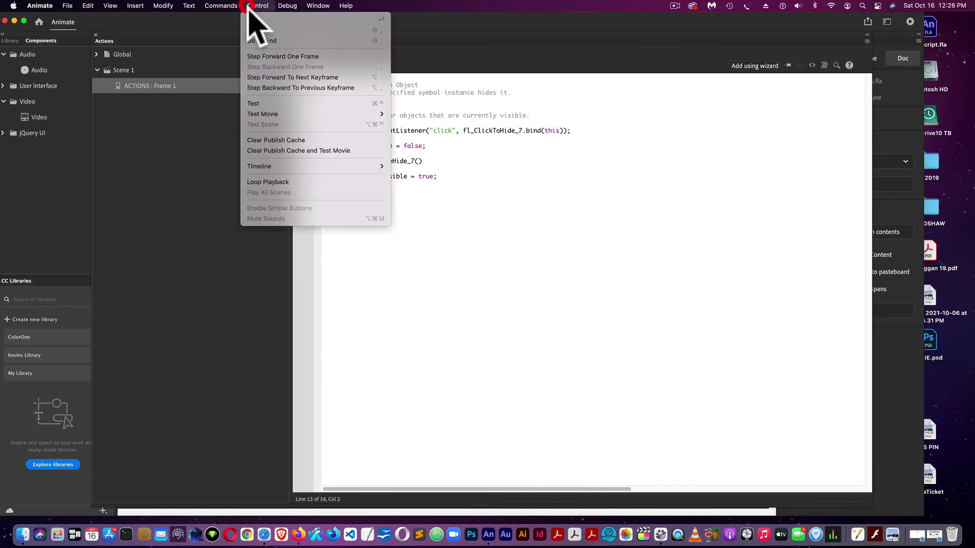
click(264, 102)
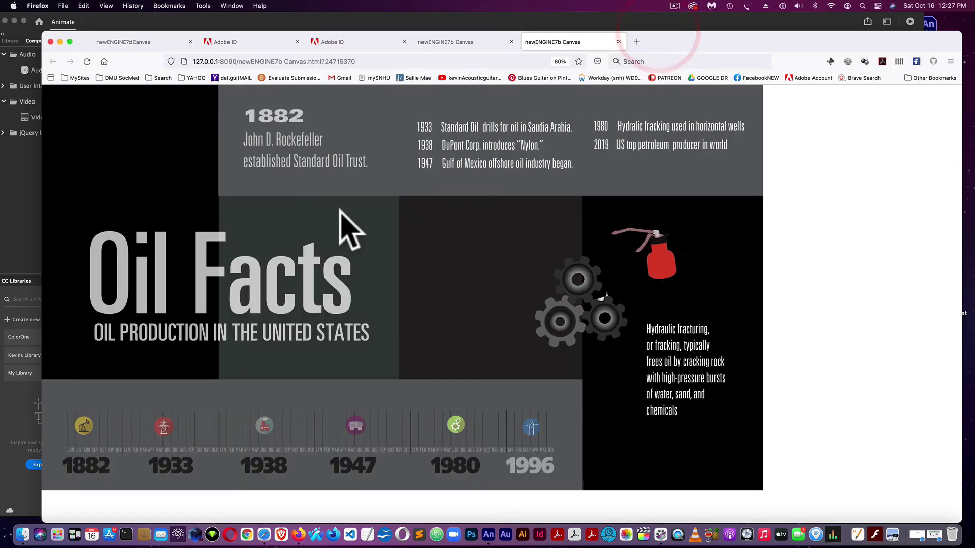
click(119, 155)
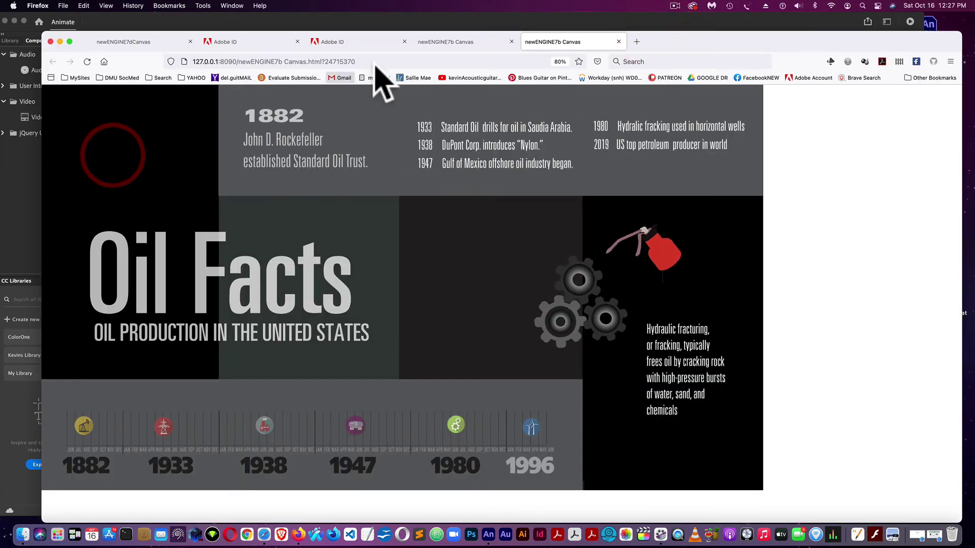
key(super+Tab)
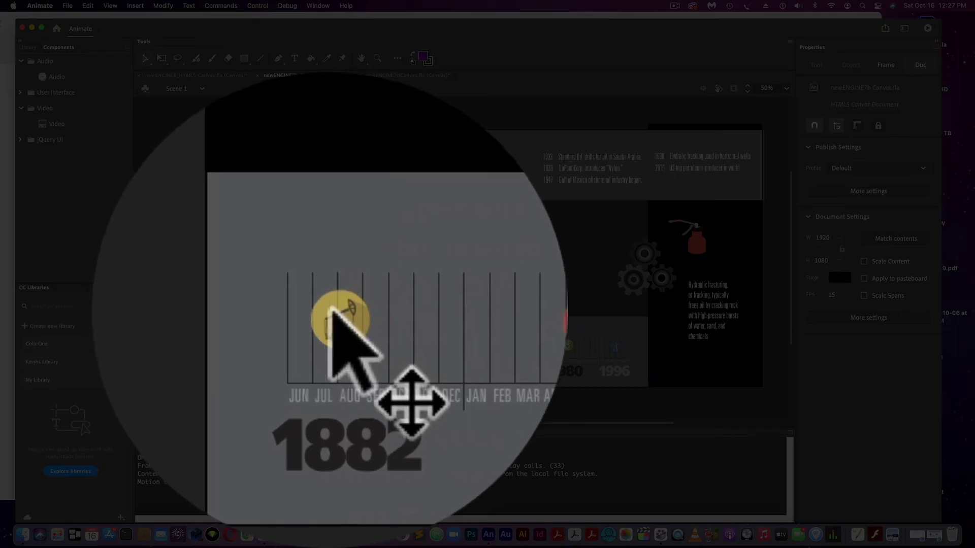
Name the 1882 oil-rig button instance engineRun and reopen the Actions panel.
click(330, 345)
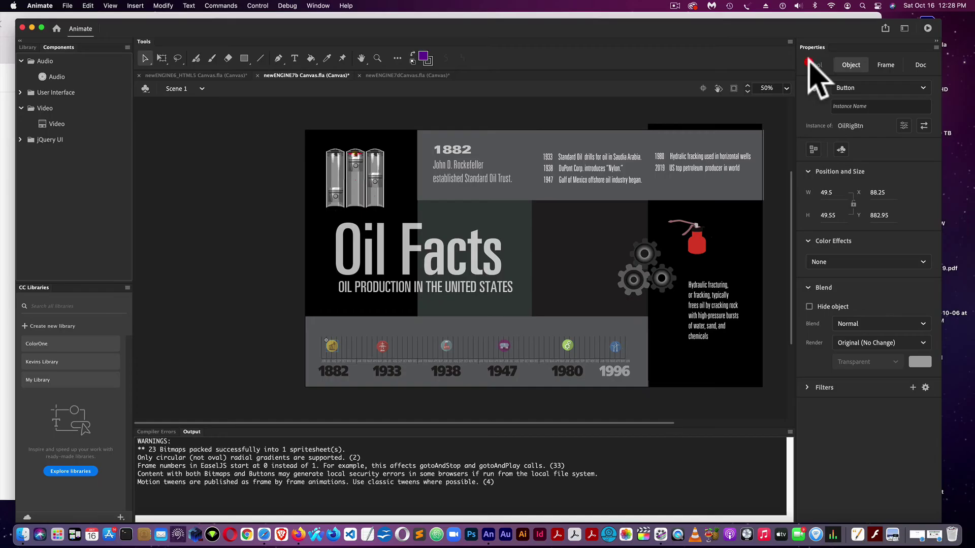
click(819, 65)
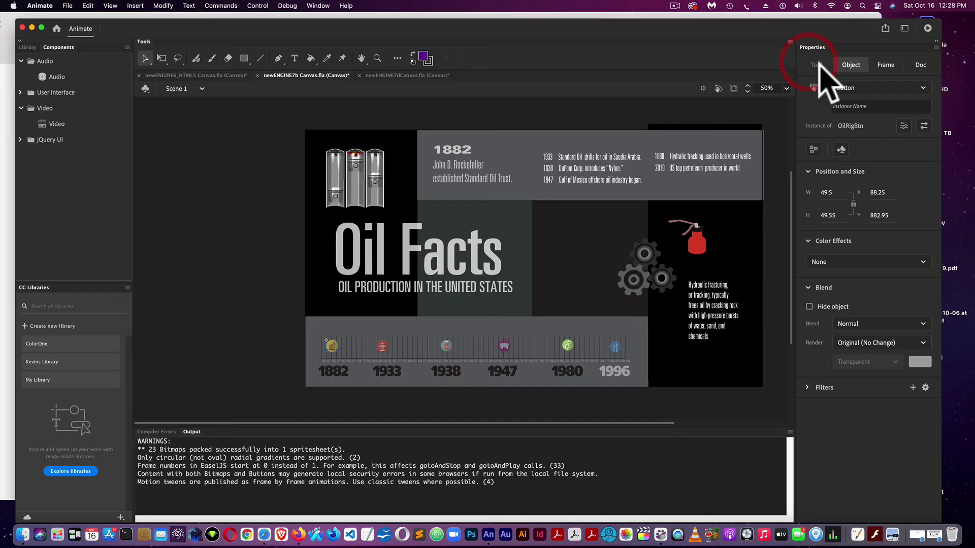
click(851, 107)
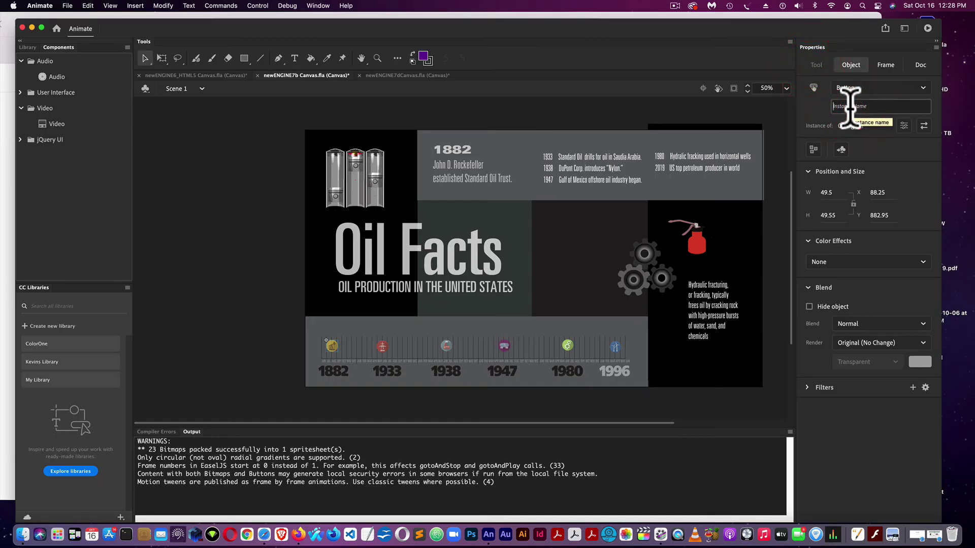
text(en)
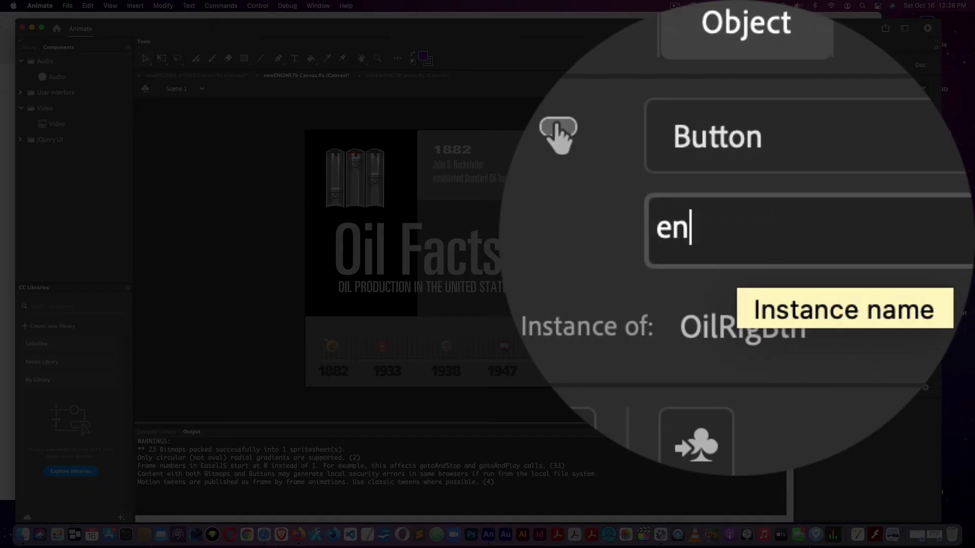
text(gineRun)
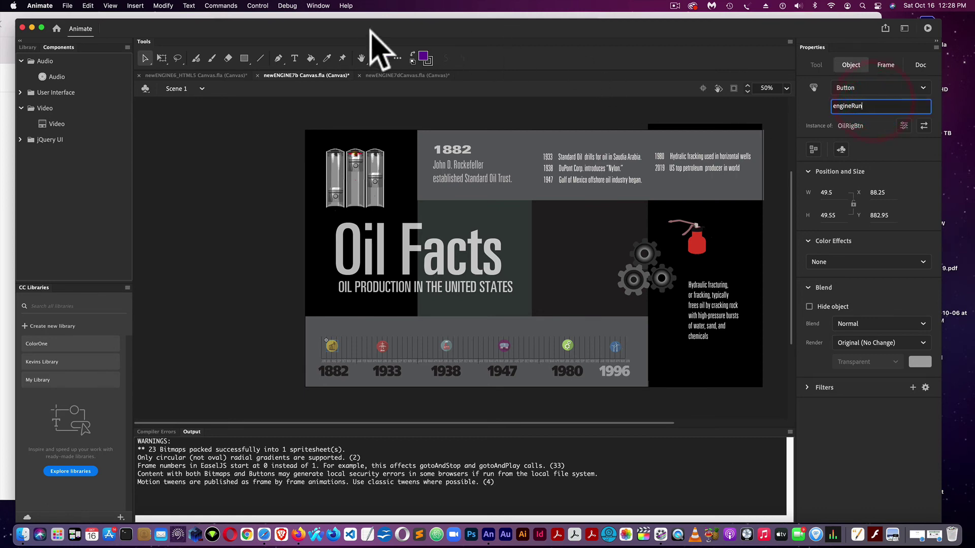
click(318, 5)
click(323, 206)
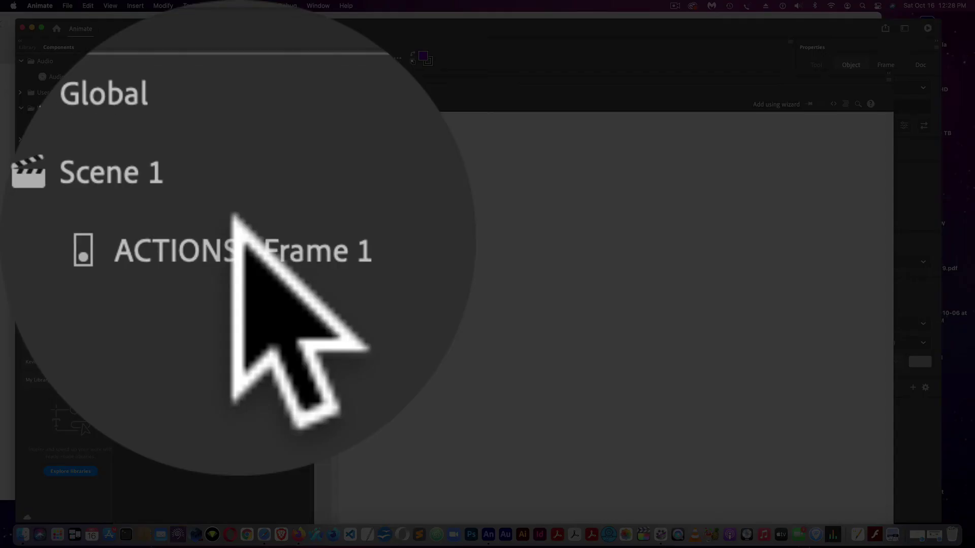
Change this.engine to this.engineRun on line 8 of the Frame 1 script, then test in the browser.
click(174, 122)
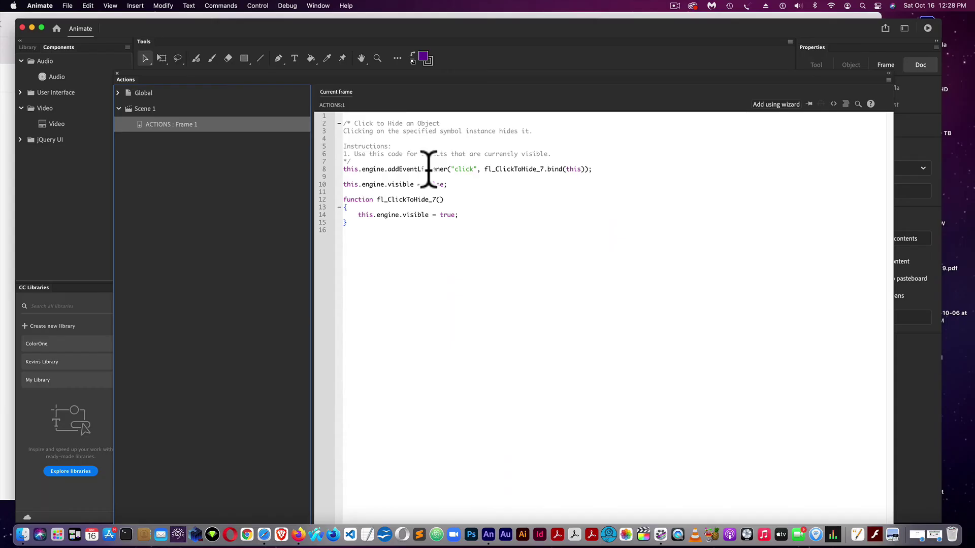
click(430, 169)
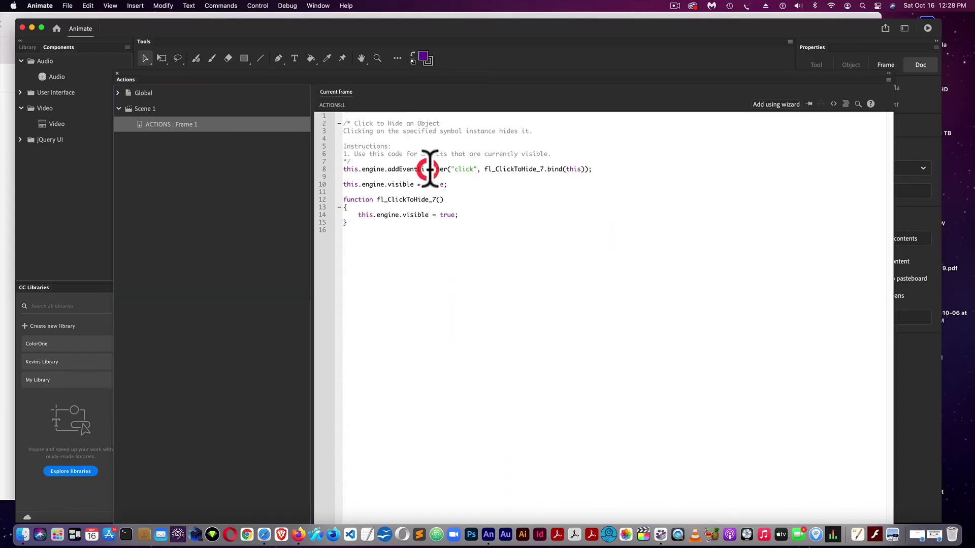
click(390, 169)
text(1)
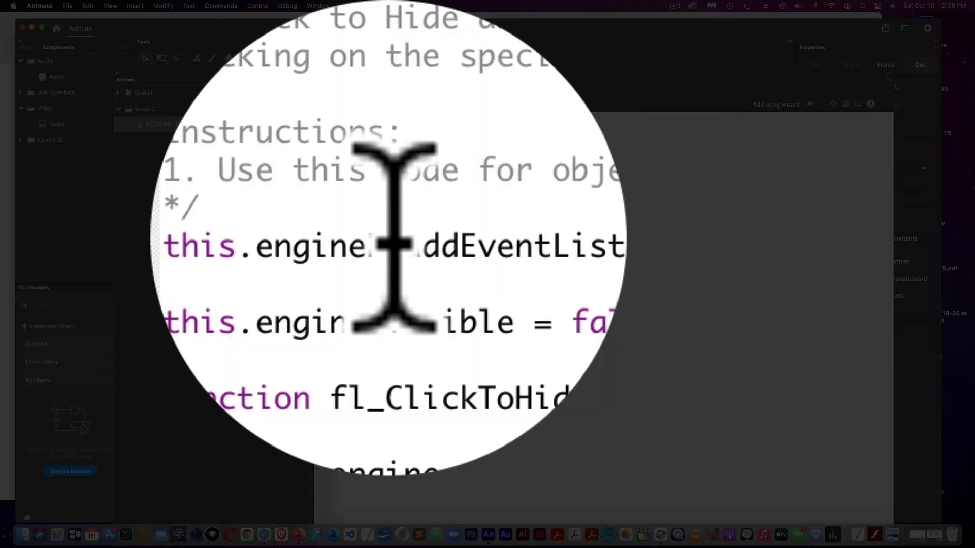
text(mc)
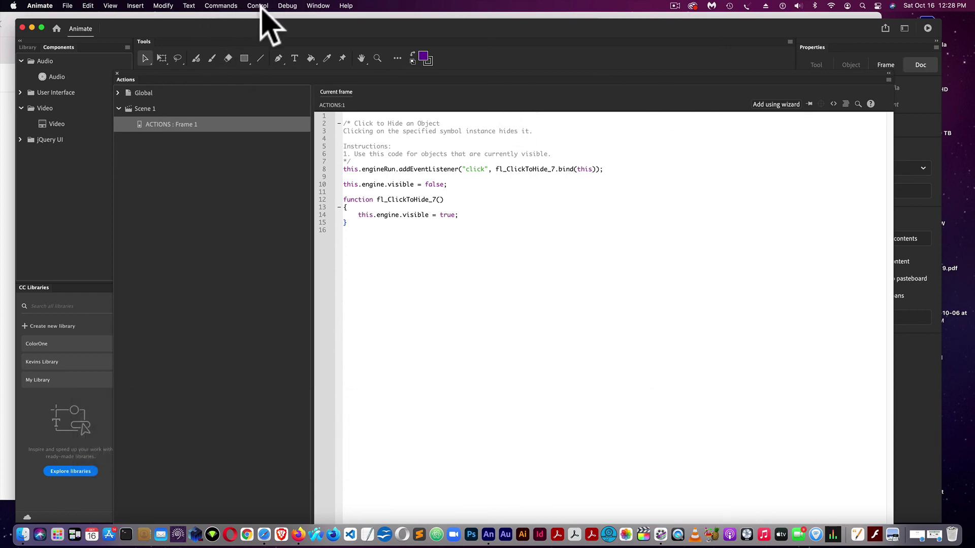
click(258, 6)
click(282, 103)
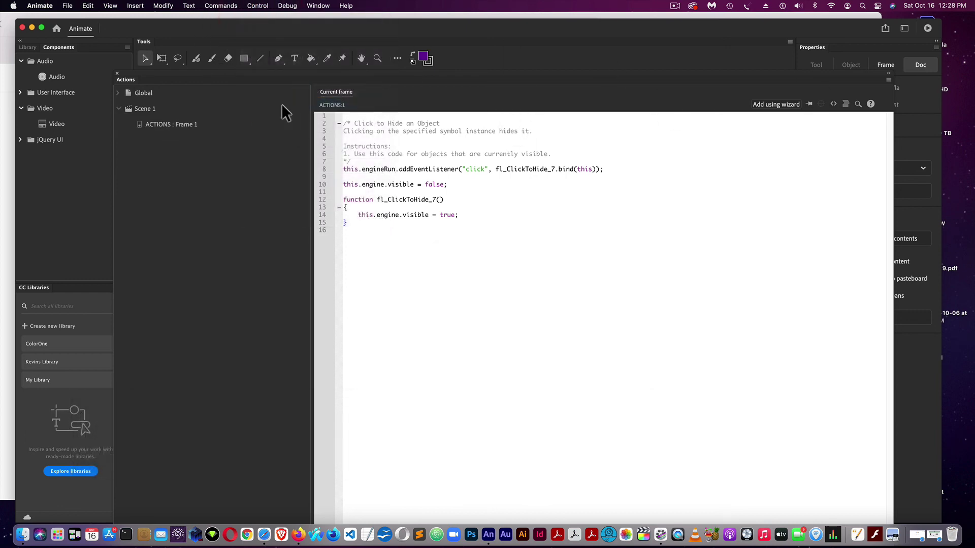